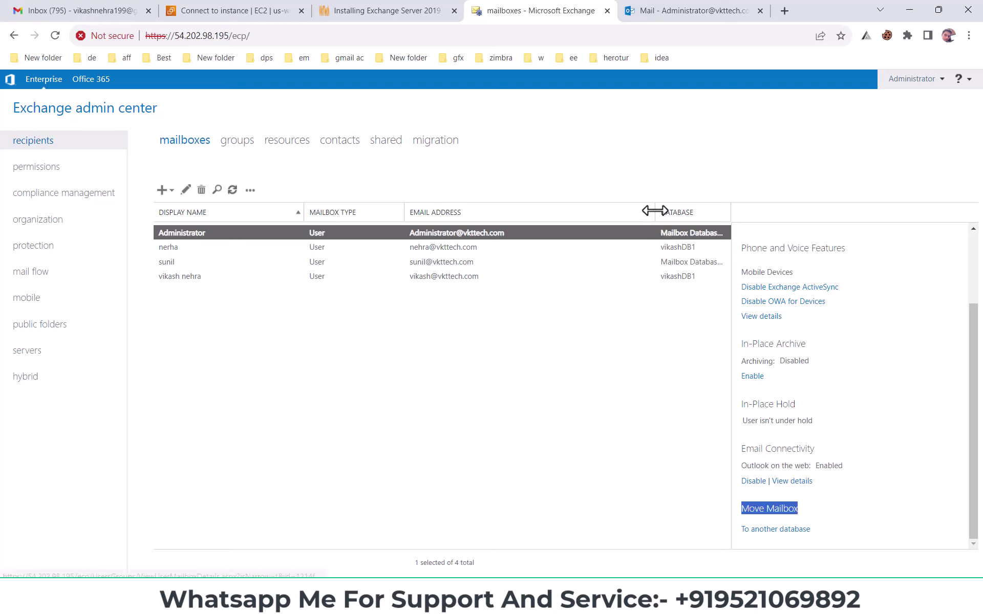
Widen the Database column of the mailbox list and compare which database each mailbox is stored in.
{"action": "left_click_drag", "start_coordinate": [655, 213], "coordinate": [580, 212]}
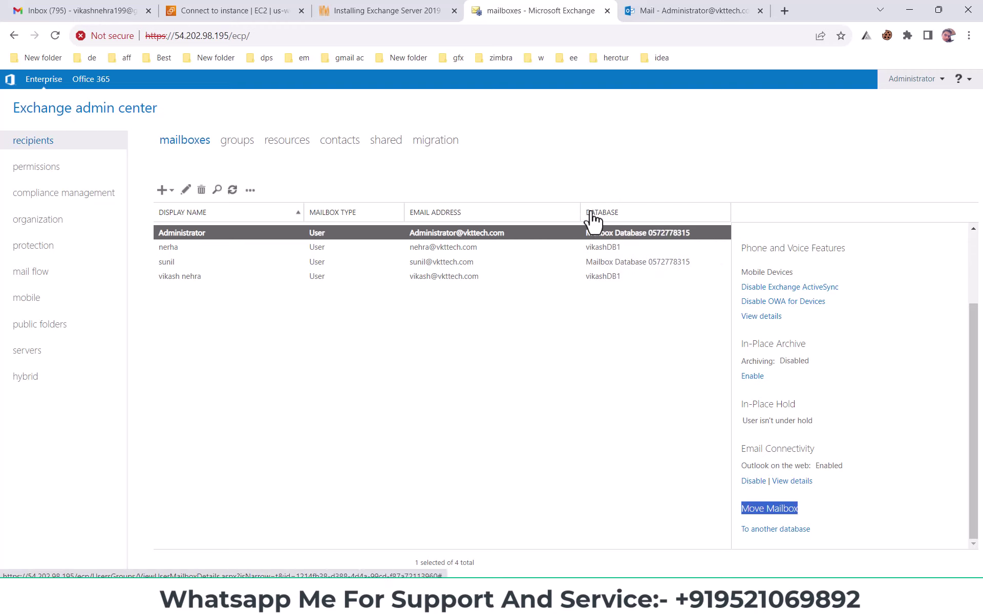
{"action": "left_click_drag", "start_coordinate": [584, 212], "coordinate": [565, 212]}
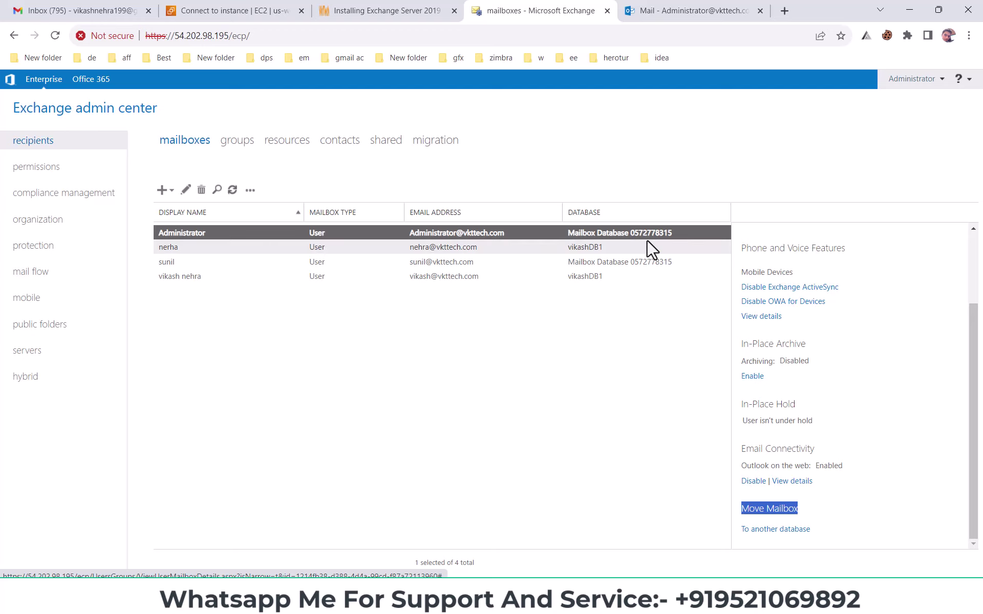
{"action": "left_click", "coordinate": [215, 250]}
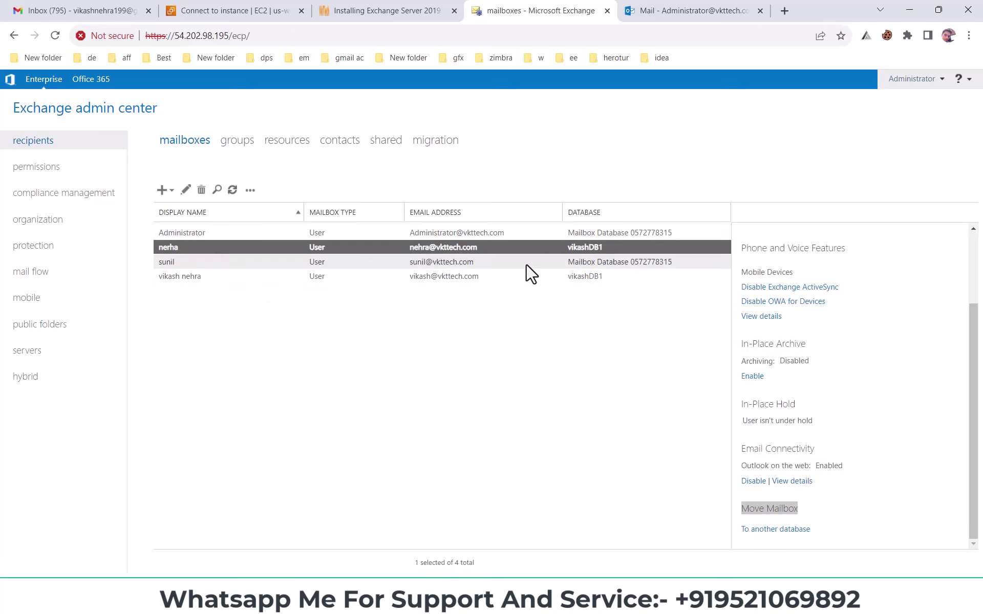
{"action": "left_click", "coordinate": [234, 277]}
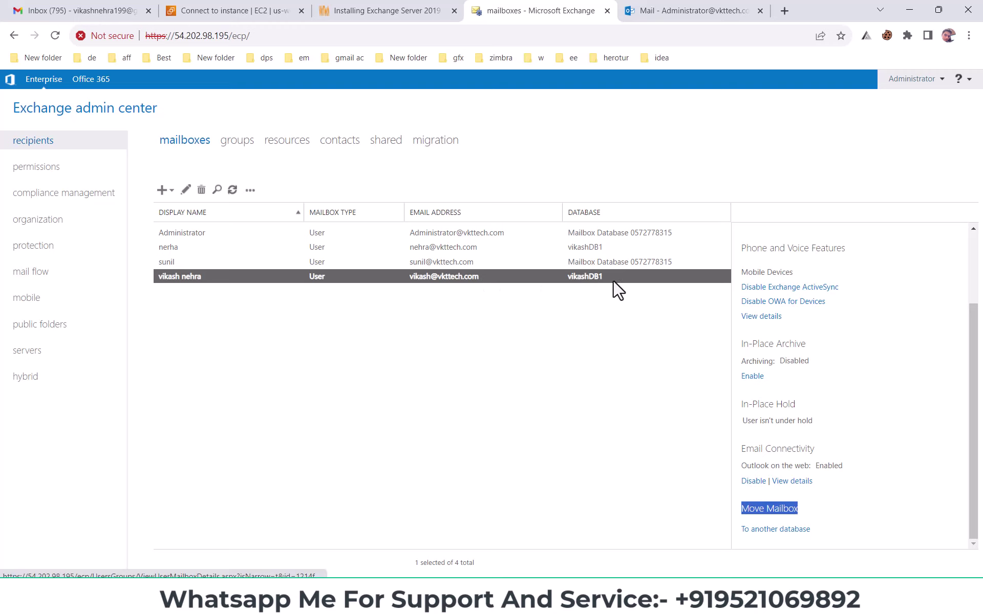
{"action": "left_click", "coordinate": [416, 262]}
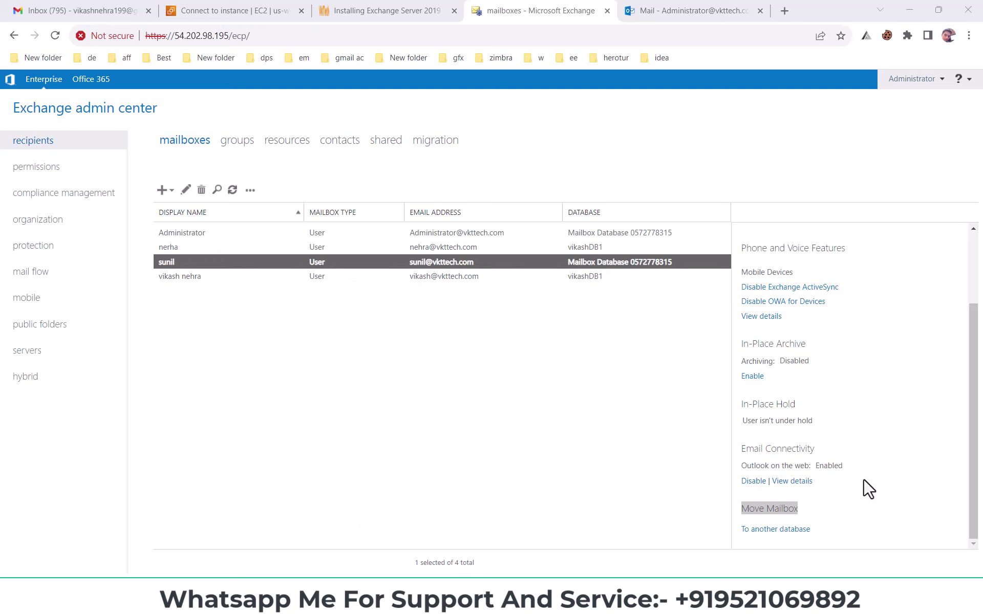
{"action": "scroll", "coordinate": [845, 465], "scroll_direction": "up", "scroll_amount": 1}
{"action": "scroll", "coordinate": [829, 486], "scroll_direction": "down", "scroll_amount": 1}
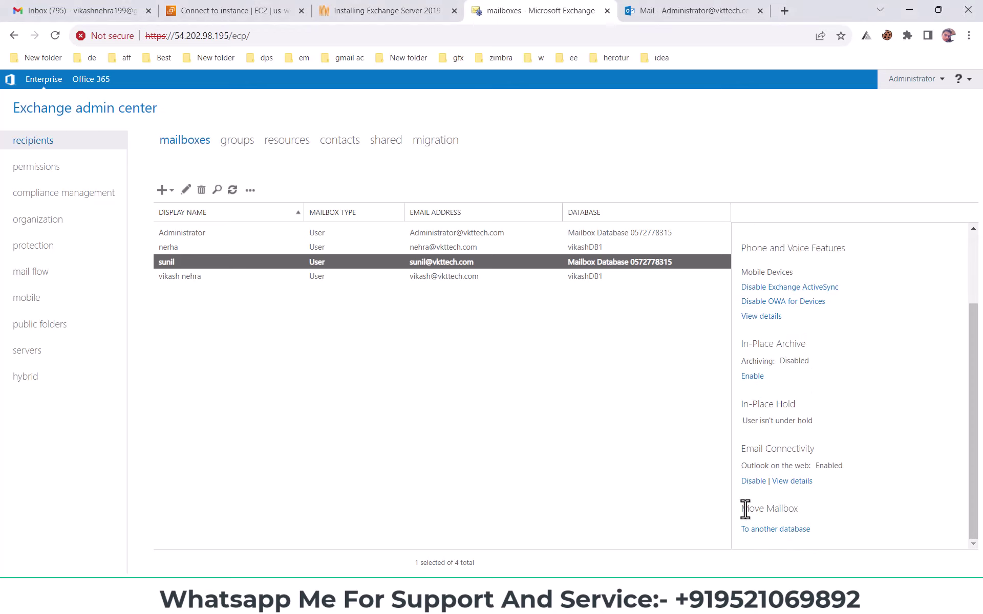
{"action": "left_click_drag", "start_coordinate": [742, 508], "coordinate": [807, 518]}
{"action": "left_click", "coordinate": [815, 518]}
{"action": "left_click", "coordinate": [775, 530]}
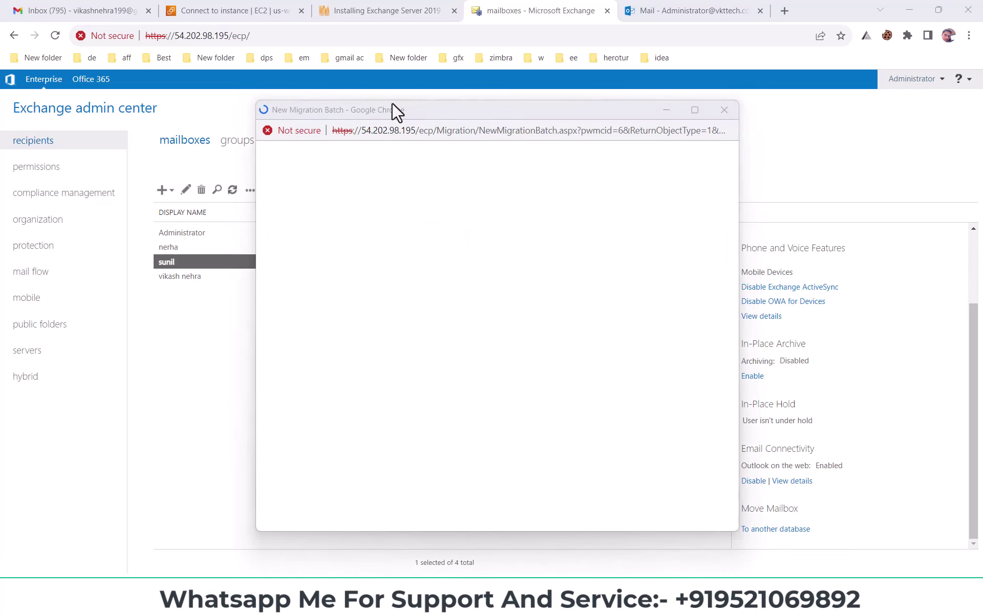
{"action": "left_click_drag", "start_coordinate": [426, 113], "coordinate": [345, 115]}
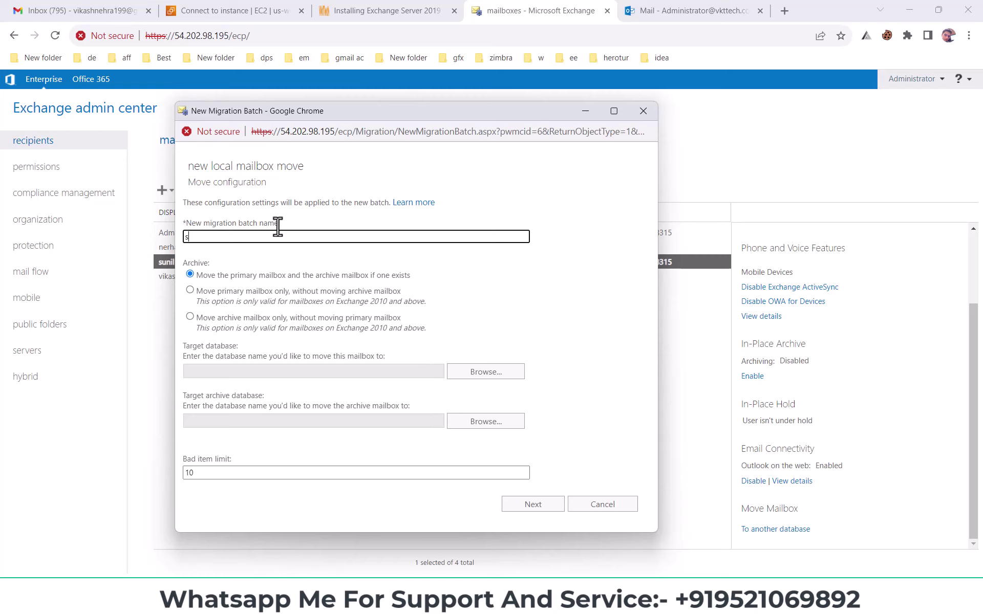
Name the migration batch after the mailbox's user, keeping the option to move the primary mailbox and the archive mailbox if one exists.
{"action": "type", "text": "l"}
{"action": "left_click_drag", "start_coordinate": [183, 263], "coordinate": [222, 275]}
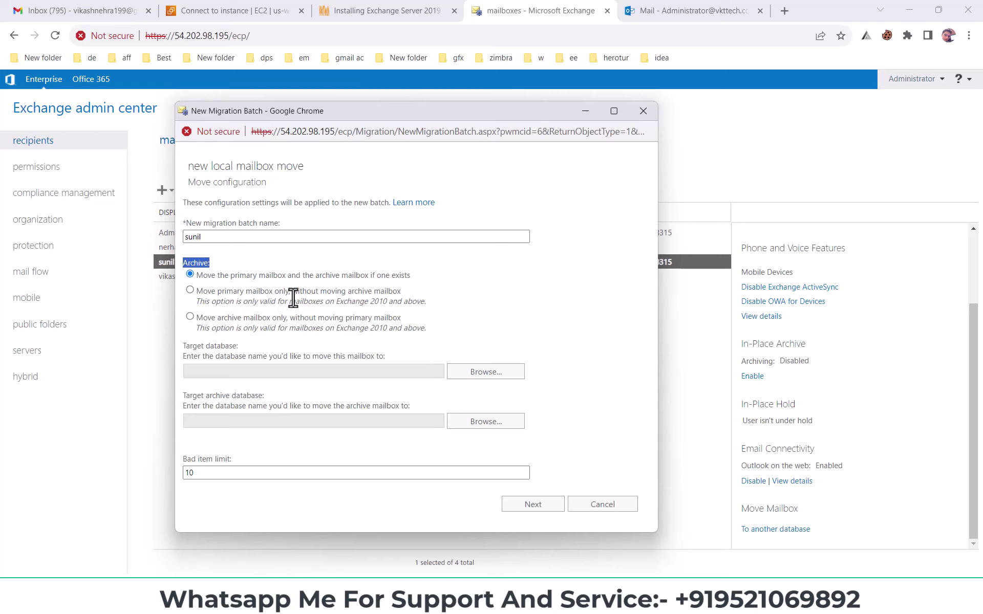
{"action": "left_click", "coordinate": [206, 296]}
{"action": "left_click", "coordinate": [197, 318]}
Choose vikashDB1 as the target database for the mailbox move.
{"action": "left_click", "coordinate": [476, 374]}
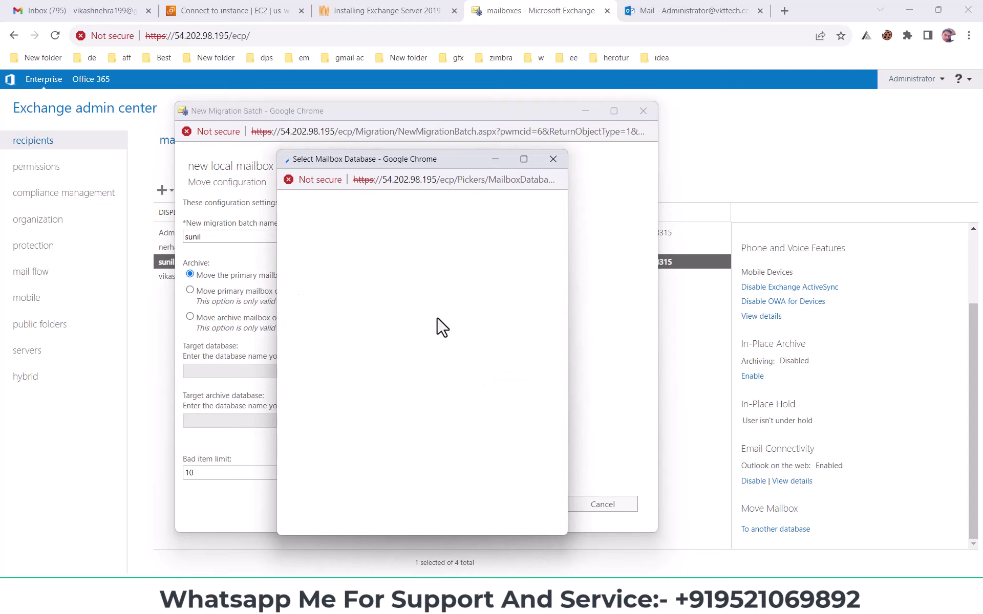
{"action": "left_click", "coordinate": [155, 328]}
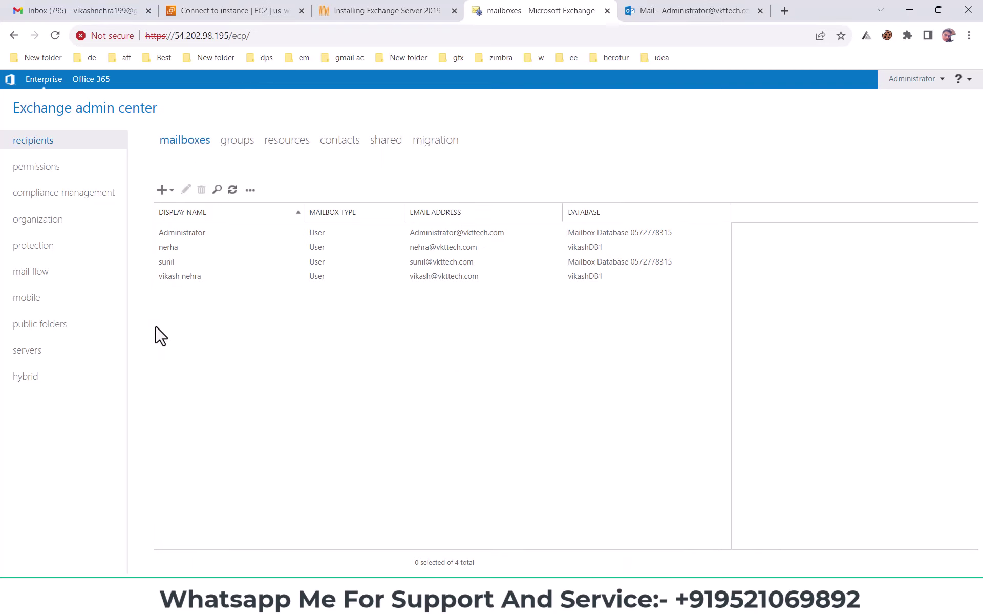
{"action": "left_click", "coordinate": [597, 264]}
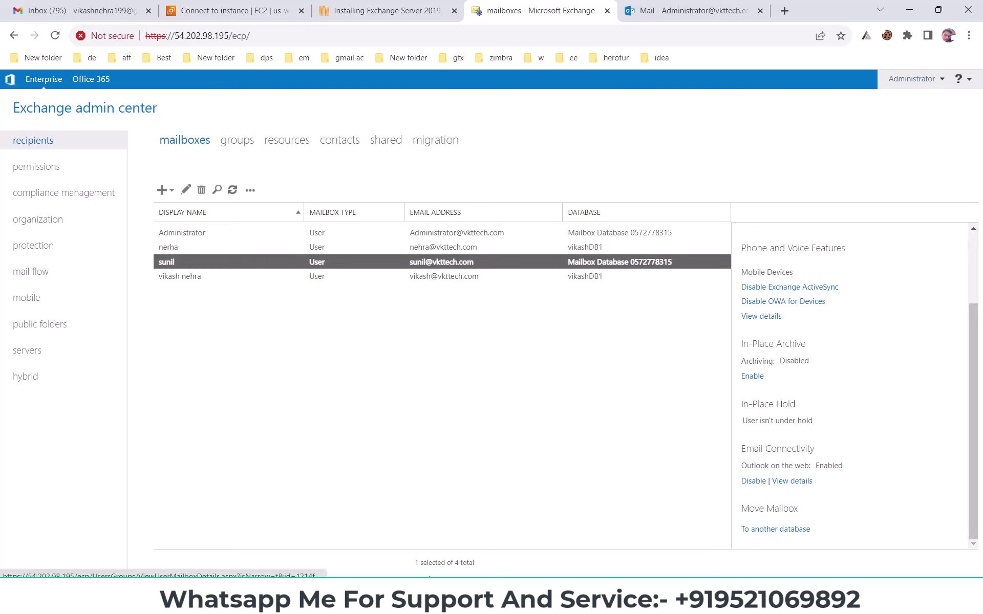
{"action": "mouse_move", "coordinate": [484, 556]}
{"action": "left_click", "coordinate": [532, 524]}
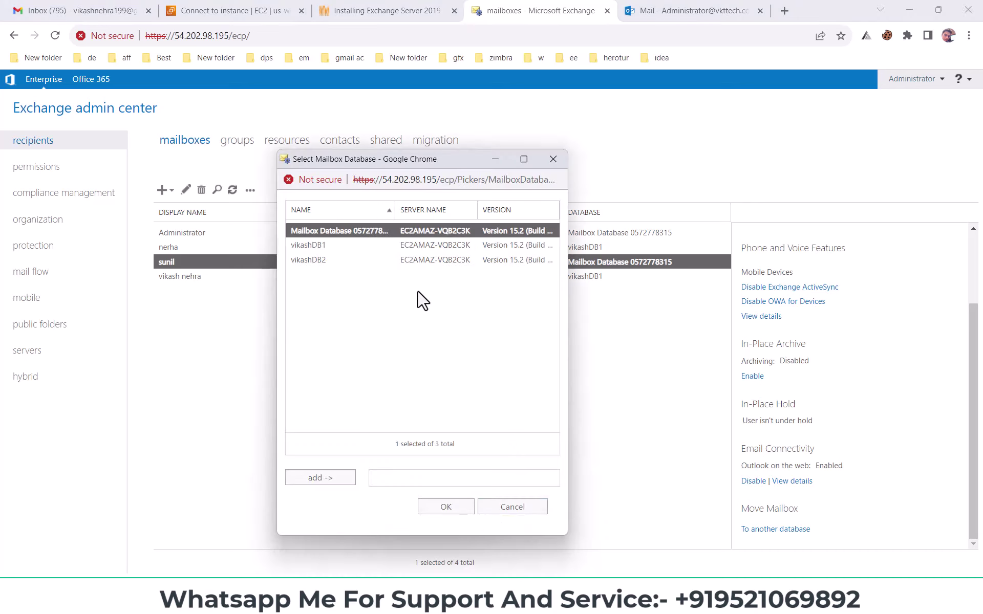
{"action": "left_click", "coordinate": [315, 247]}
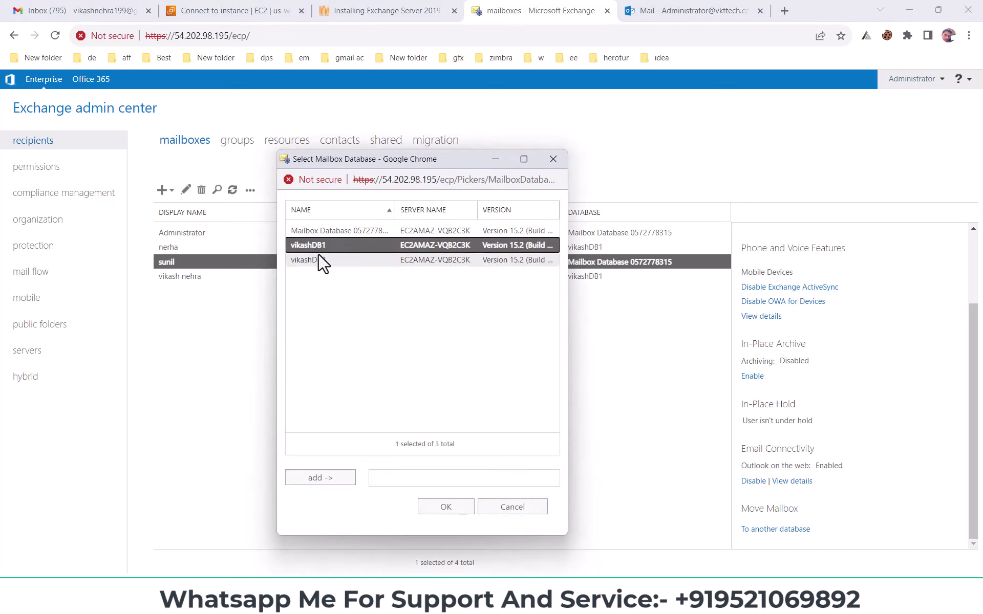
{"action": "left_click", "coordinate": [445, 508]}
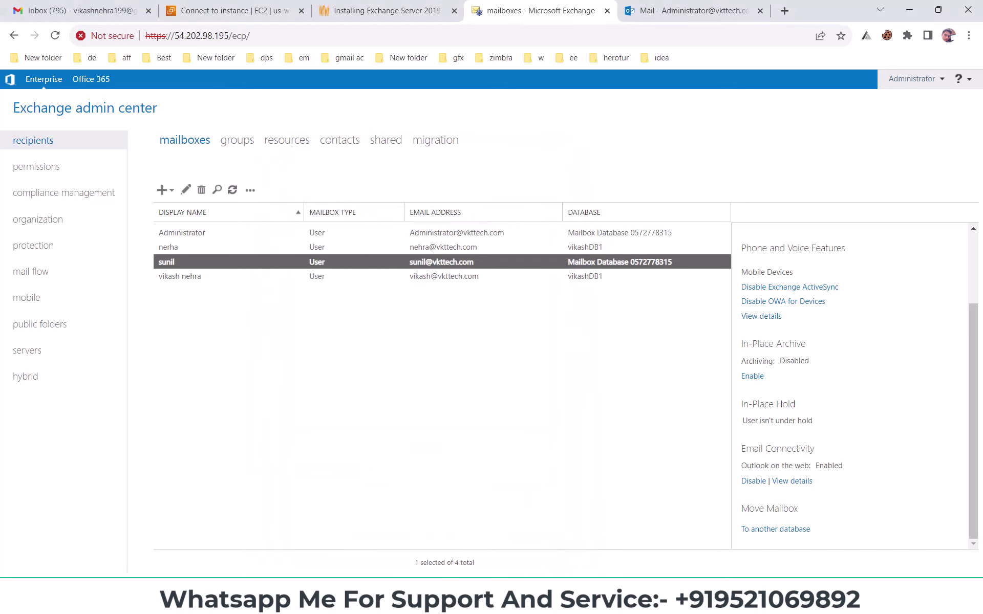
{"action": "mouse_move", "coordinate": [461, 568]}
{"action": "left_click", "coordinate": [474, 549]}
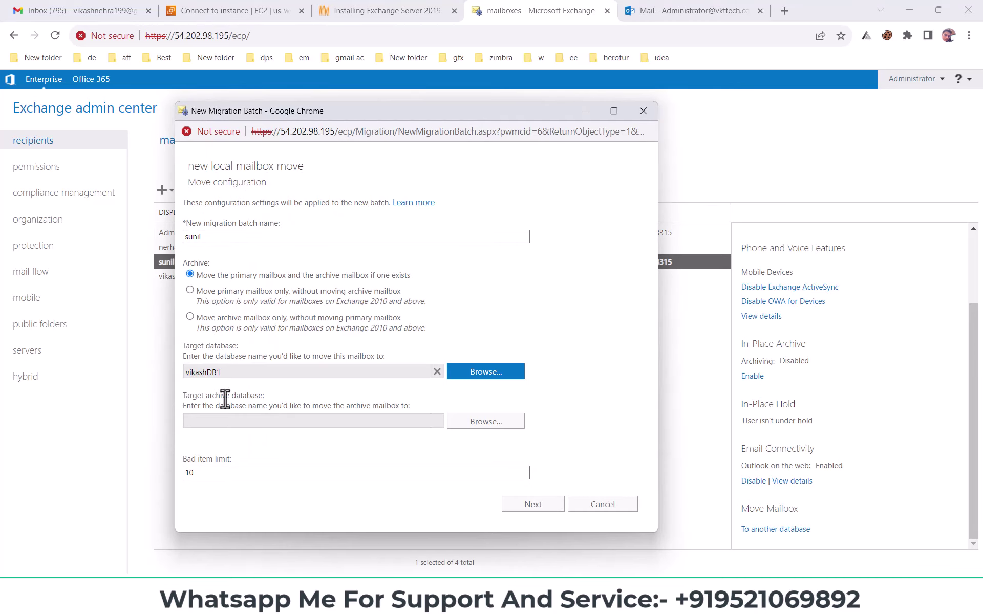
Check the mailbox's In-Place Archive status in its details, and return to the migration batch window.
{"action": "left_click", "coordinate": [680, 302]}
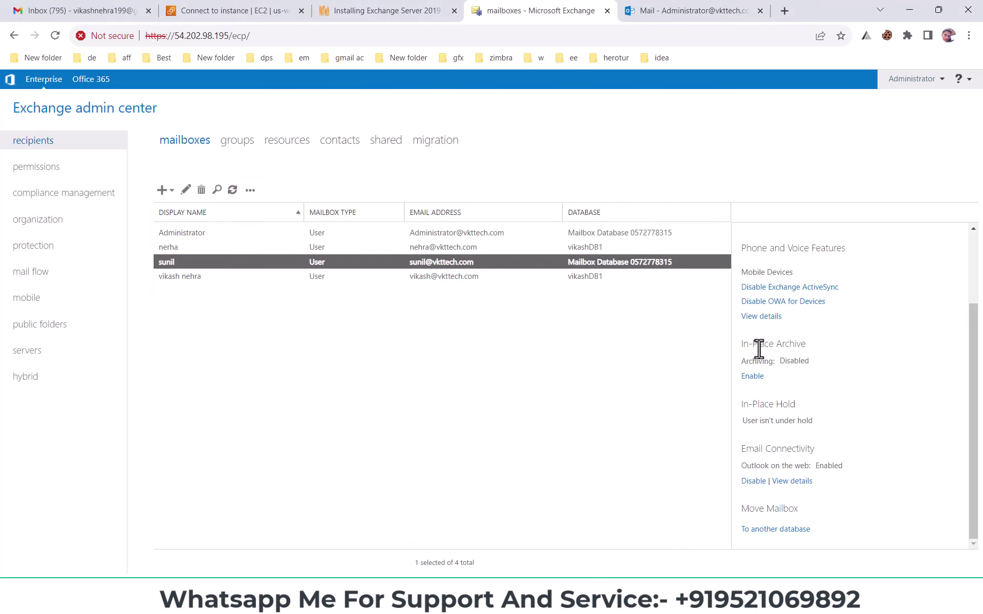
{"action": "left_click_drag", "start_coordinate": [741, 365], "coordinate": [774, 377]}
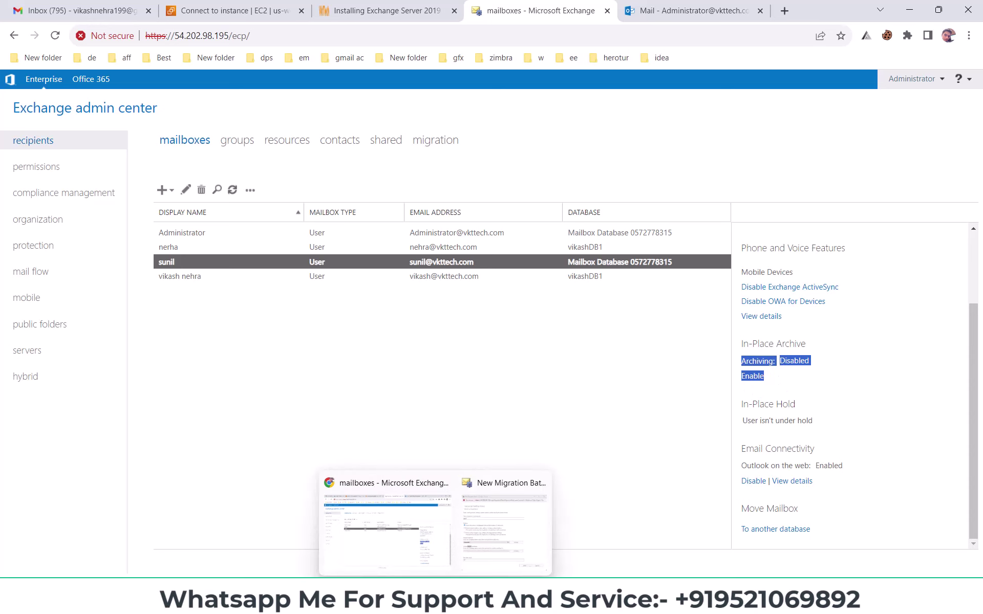
{"action": "left_click", "coordinate": [489, 532]}
{"action": "left_click", "coordinate": [461, 422]}
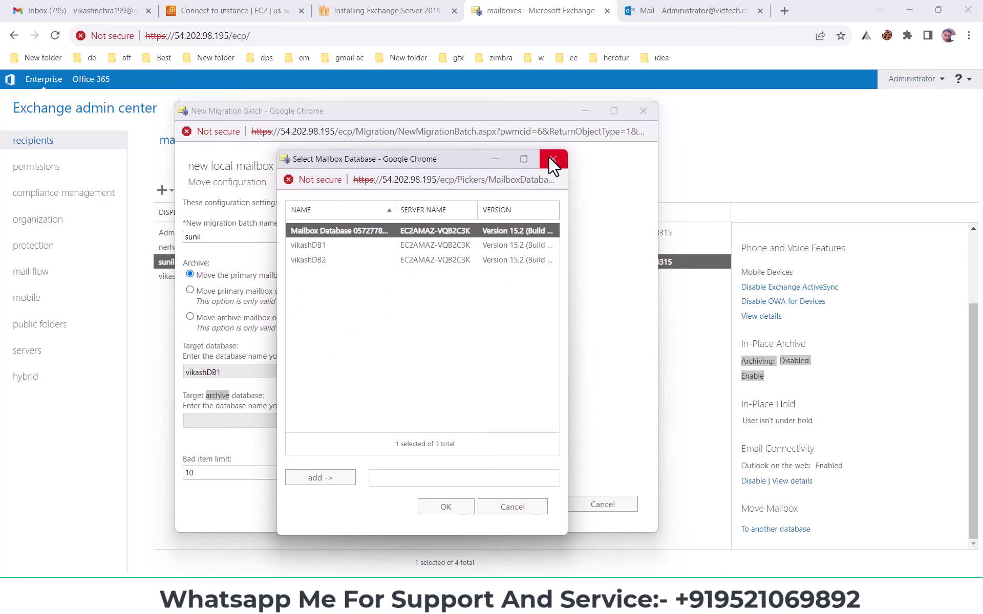
{"action": "left_click", "coordinate": [321, 249]}
{"action": "left_click", "coordinate": [319, 255]}
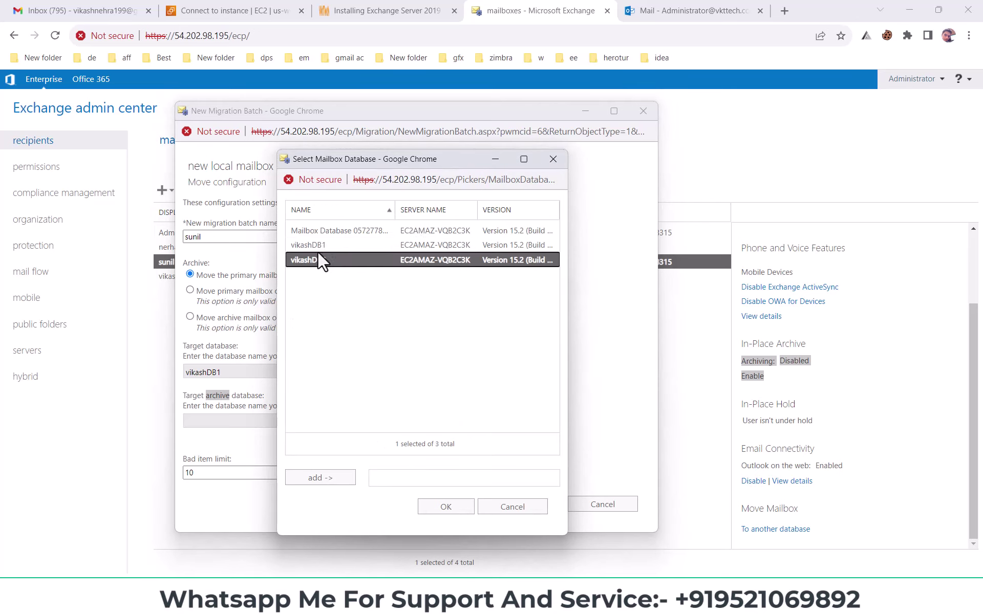
{"action": "left_click", "coordinate": [552, 158]}
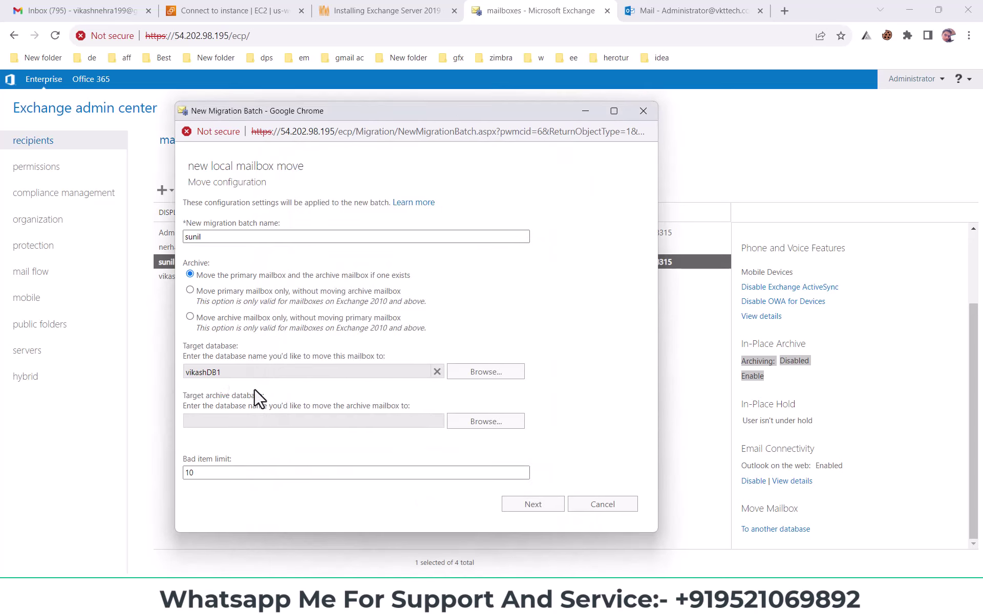
Continue to the batch start settings, keeping Administrator as the report recipient.
{"action": "left_click", "coordinate": [530, 506]}
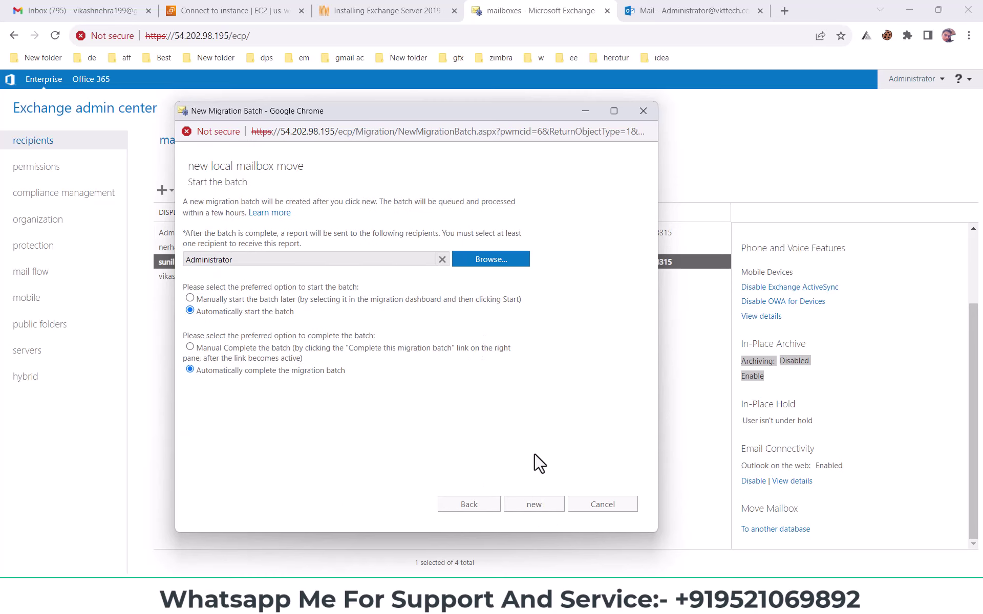
{"action": "left_click", "coordinate": [632, 540]}
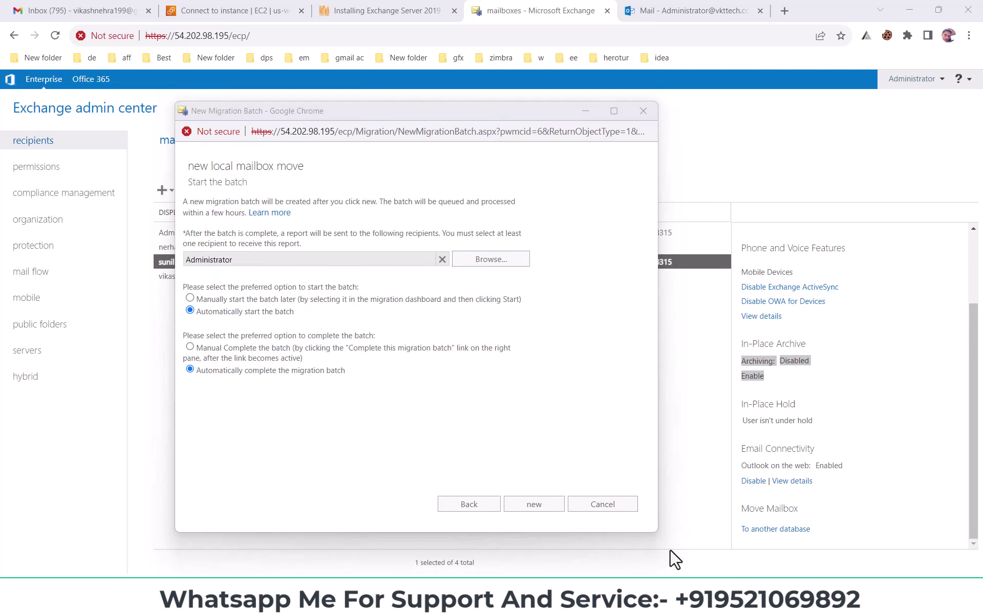
{"action": "left_click", "coordinate": [240, 259]}
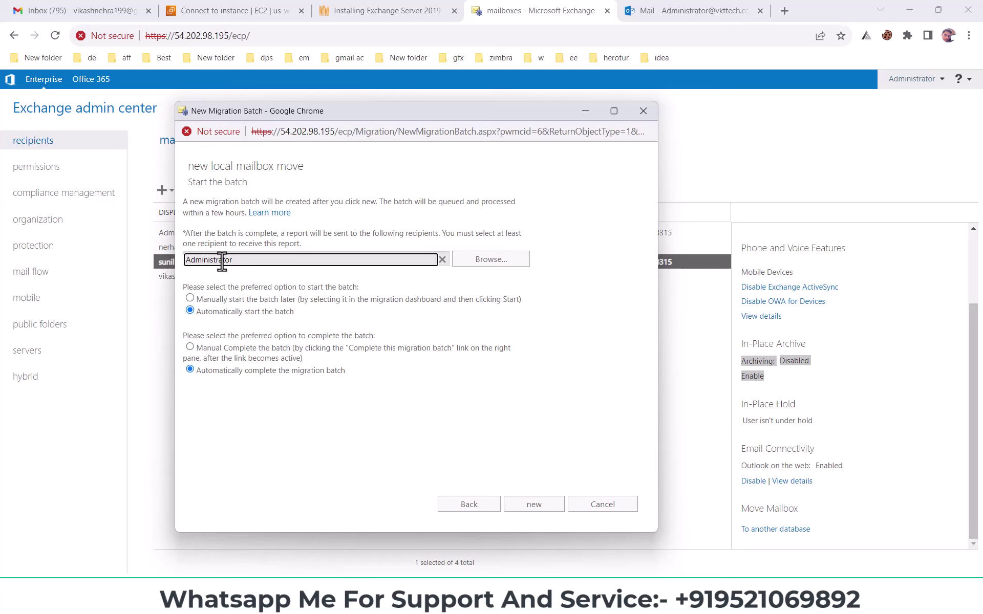
{"action": "left_click", "coordinate": [467, 261]}
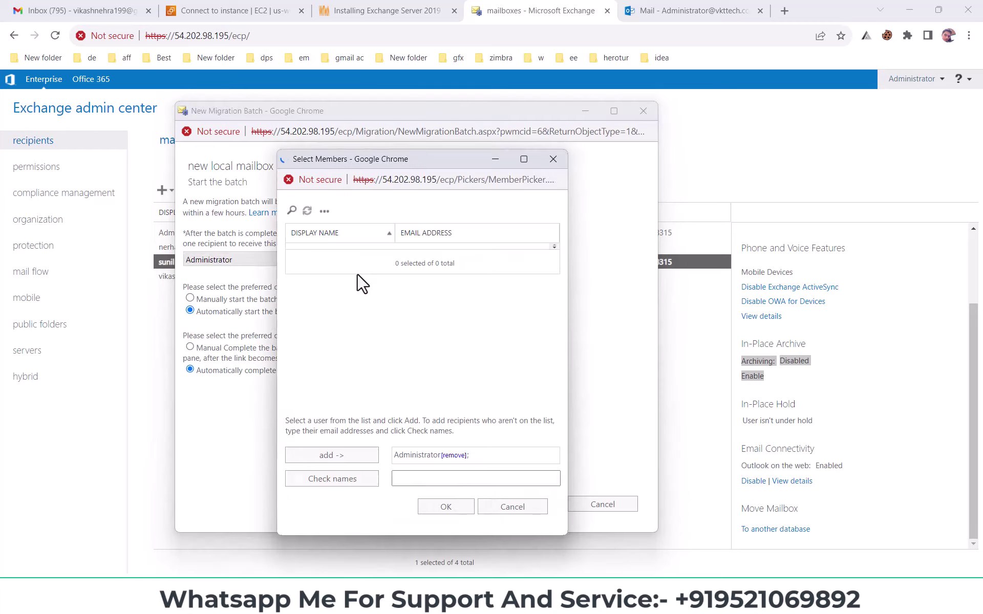
{"action": "left_click", "coordinate": [328, 270]}
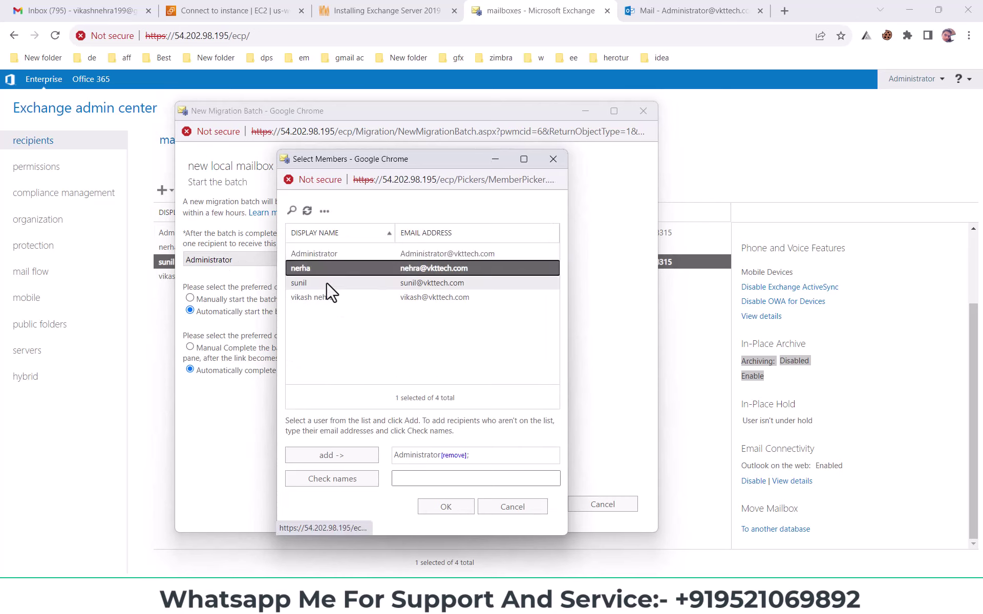
{"action": "left_click", "coordinate": [328, 297]}
{"action": "left_click", "coordinate": [335, 283]}
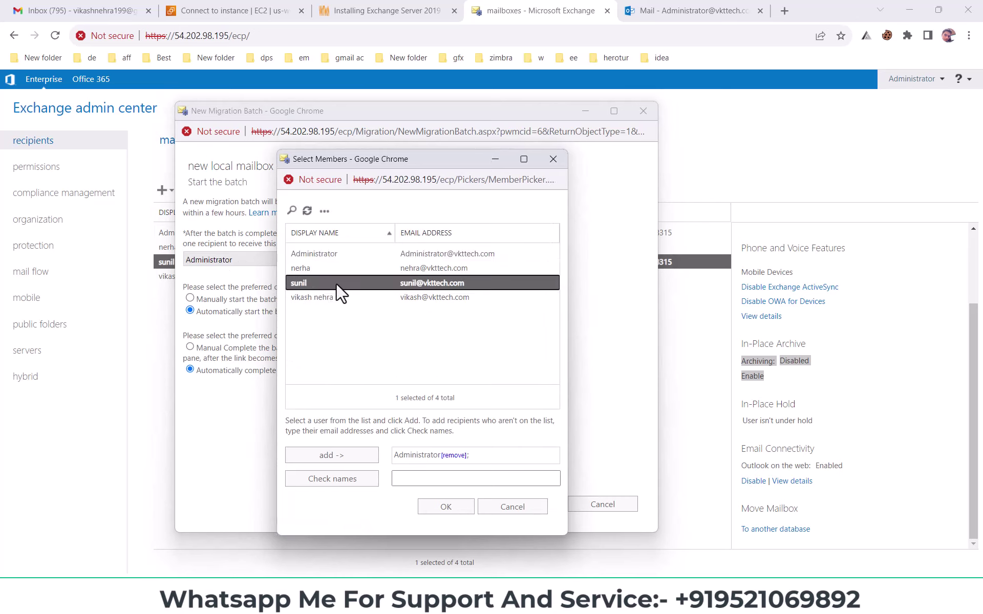
{"action": "left_click", "coordinate": [553, 159]}
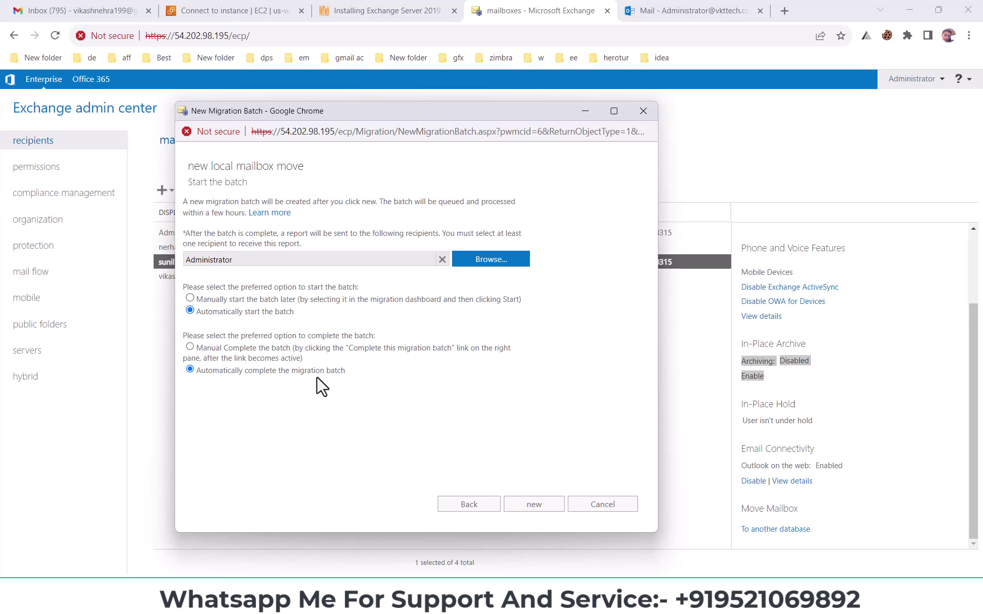
Create the migration batch with automatic start and automatic completion, and go to the migration dashboard.
{"action": "left_click", "coordinate": [534, 505]}
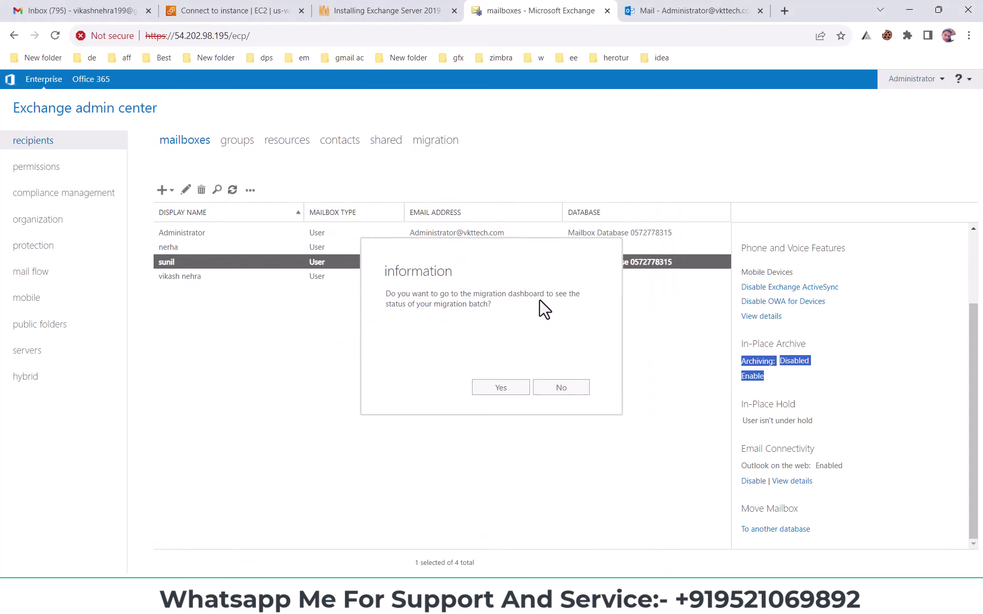
{"action": "left_click", "coordinate": [501, 388]}
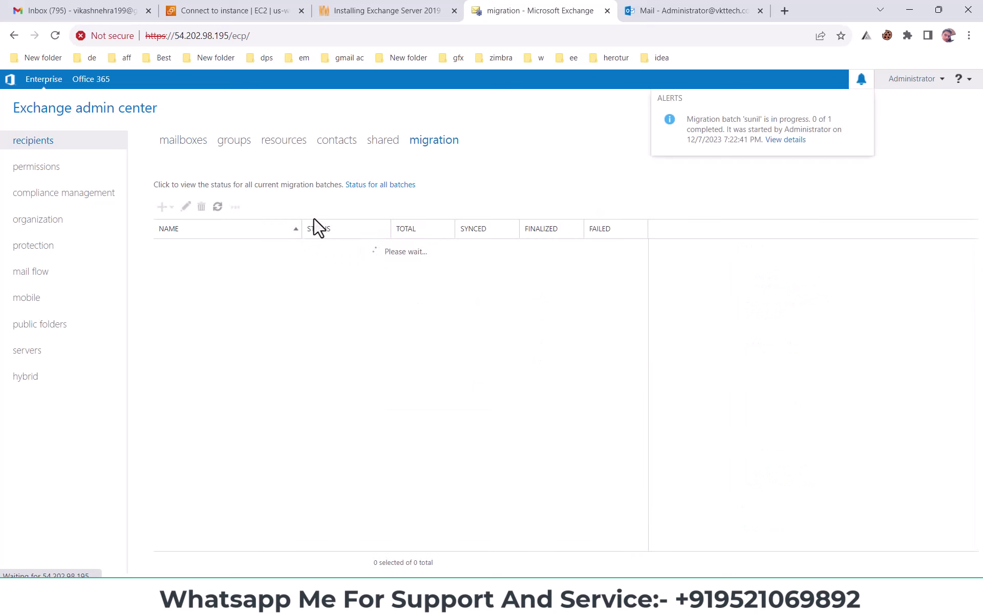
Refresh the migration batch status and the mailbox list to check the moved mailbox's database.
{"action": "left_click", "coordinate": [183, 146]}
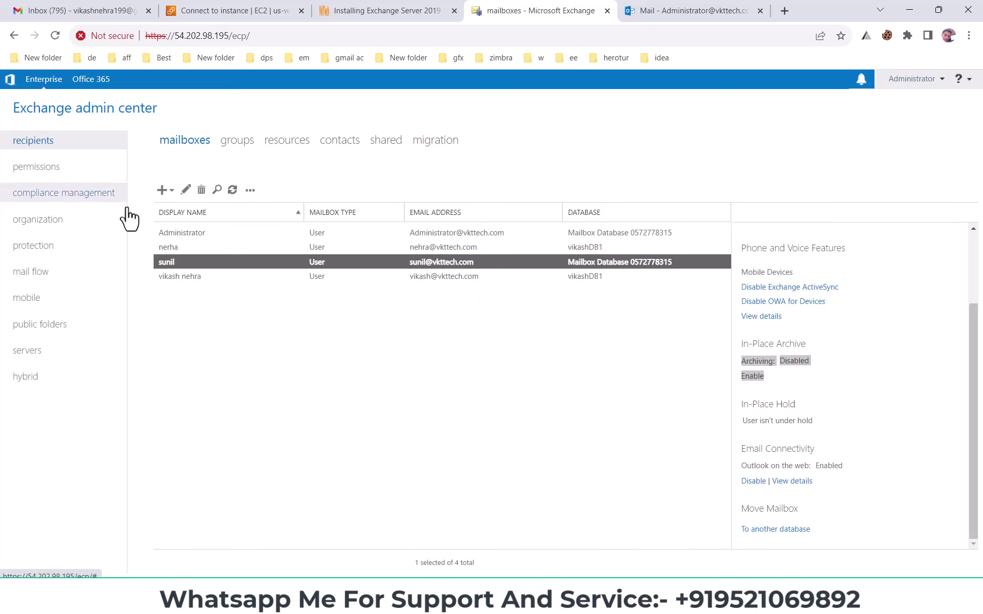
{"action": "left_click", "coordinate": [435, 146]}
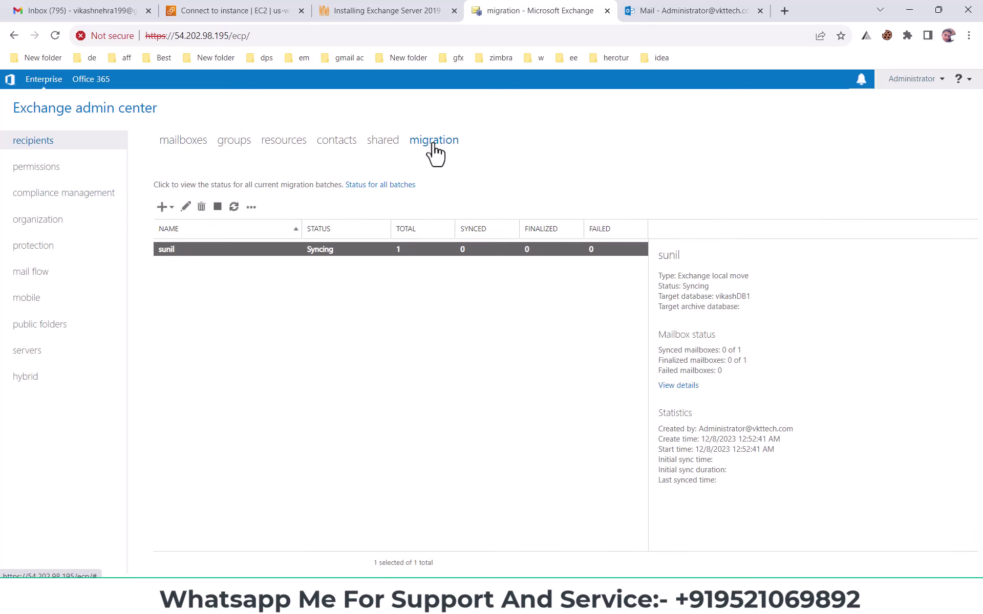
{"action": "left_click", "coordinate": [234, 210]}
{"action": "left_click", "coordinate": [234, 207]}
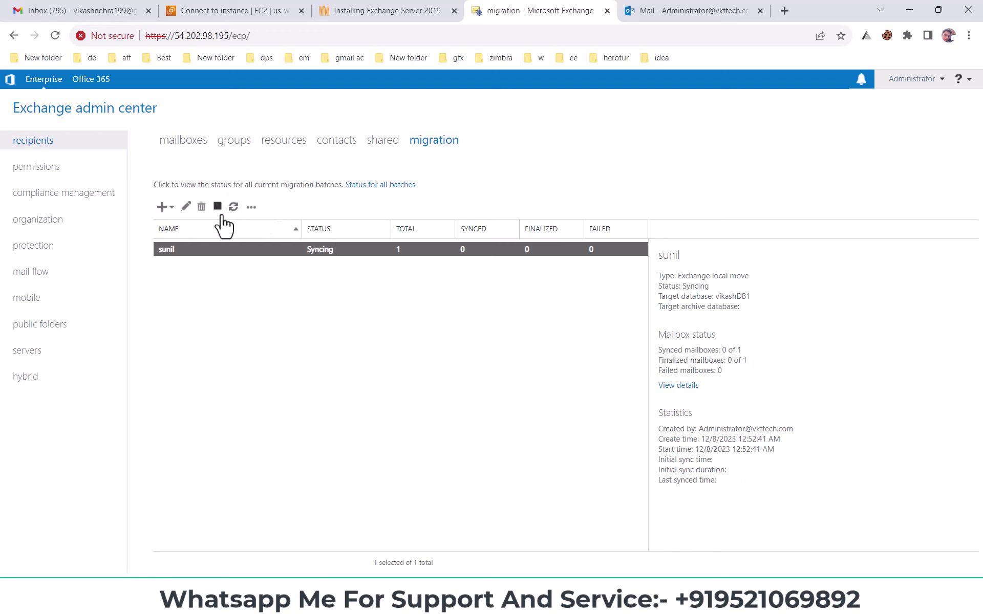
{"action": "left_click", "coordinate": [184, 142]}
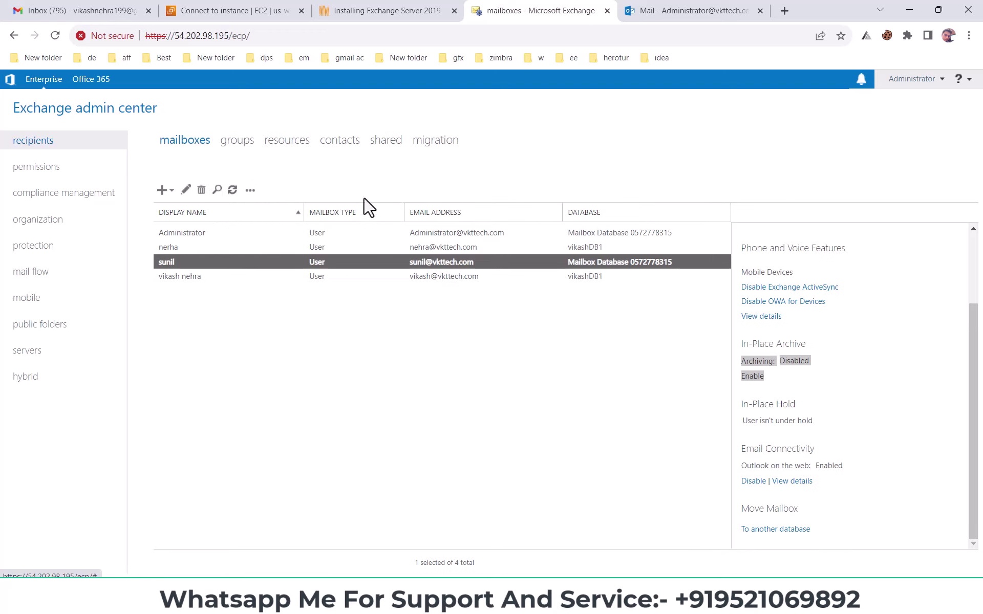
{"action": "left_click", "coordinate": [233, 190]}
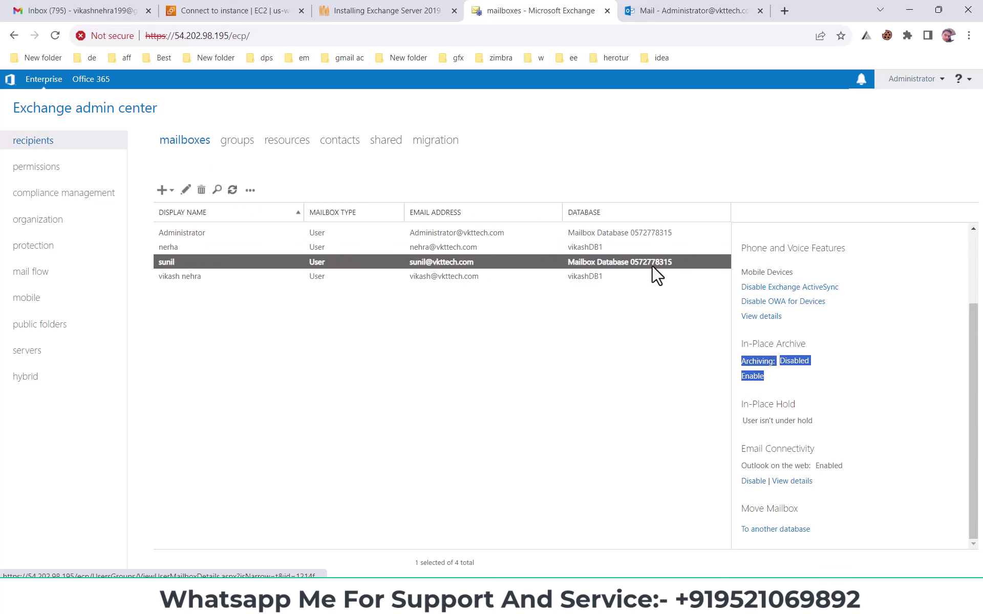
Return to the migration dashboard and refresh the batch list to check the migration batch's sync status.
{"action": "left_click", "coordinate": [436, 144]}
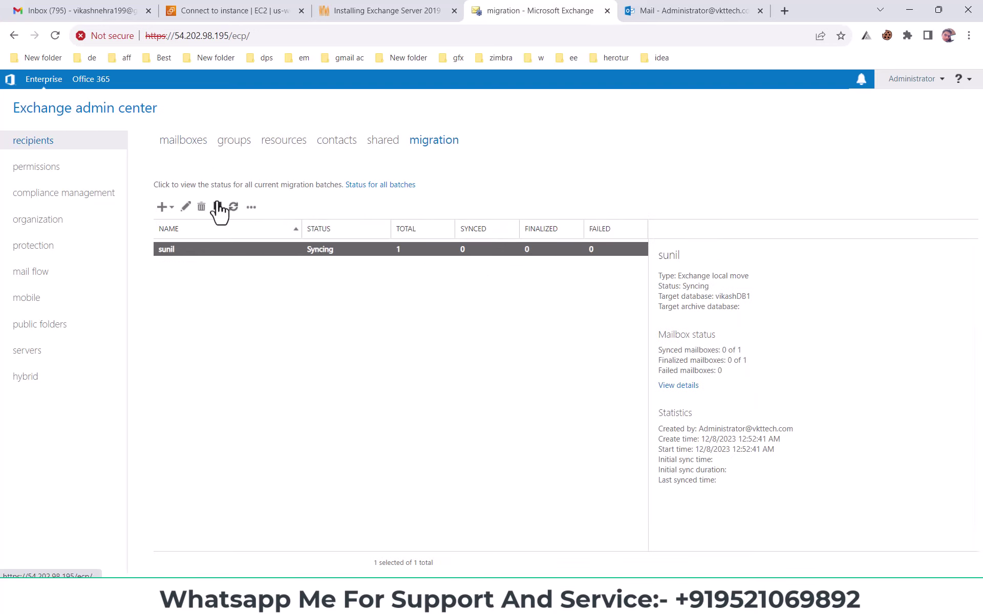
{"action": "left_click", "coordinate": [233, 207]}
{"action": "left_click", "coordinate": [234, 208]}
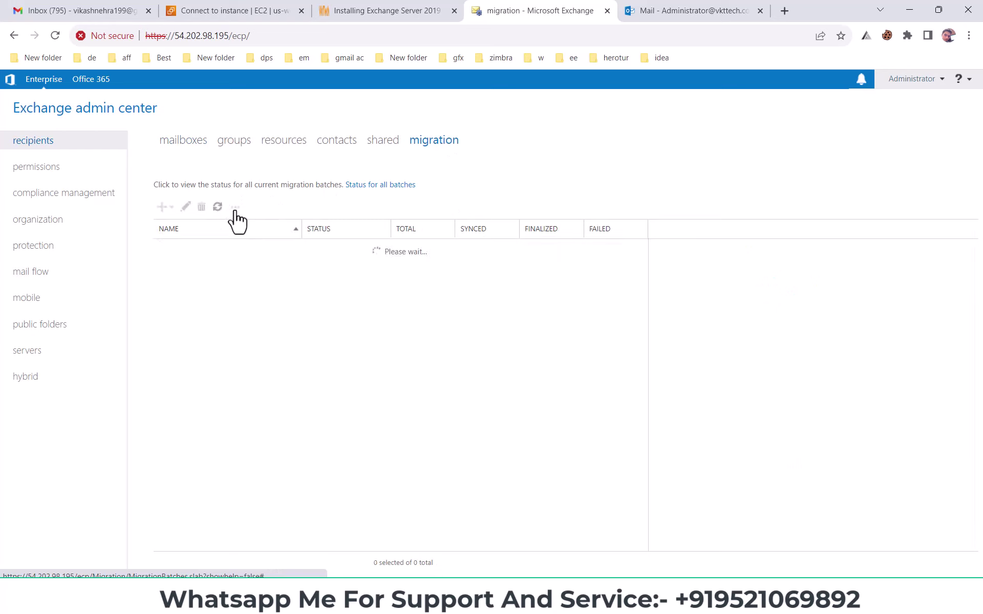
{"action": "left_click", "coordinate": [235, 208]}
Go back to the mailbox list and refresh it to update the database assignments.
{"action": "left_click", "coordinate": [191, 142]}
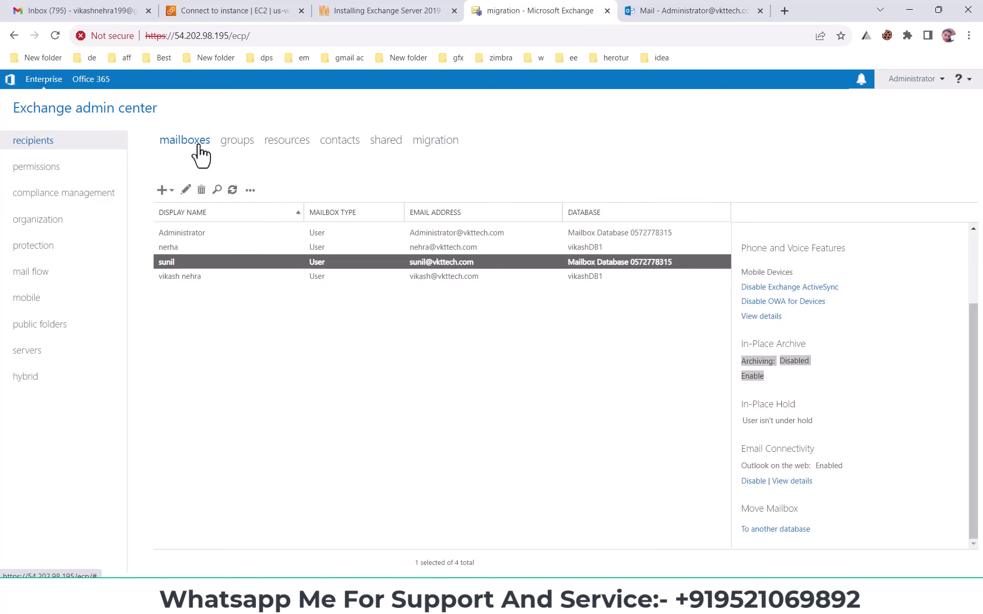
{"action": "left_click", "coordinate": [233, 190]}
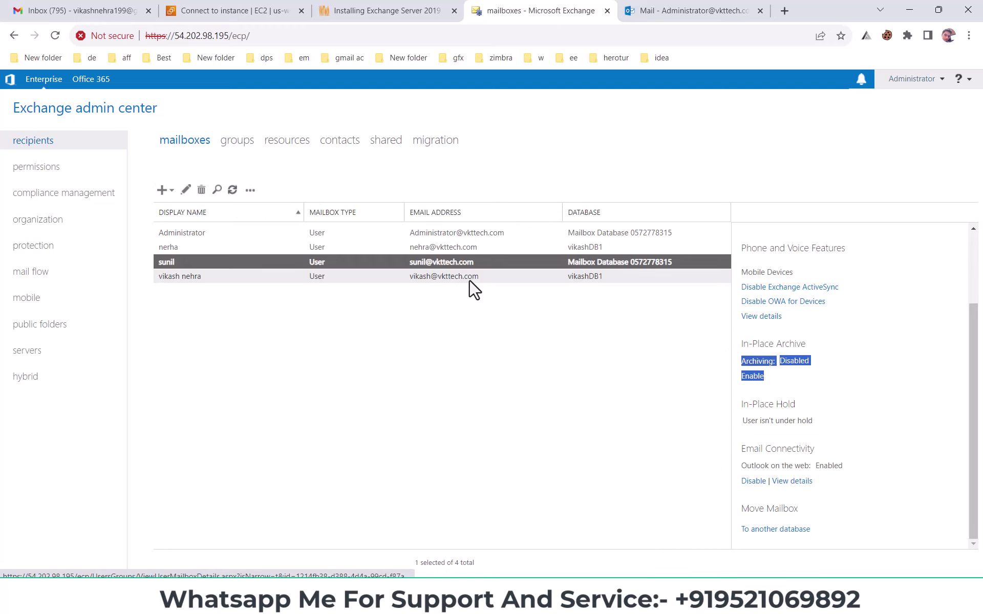
{"action": "left_click", "coordinate": [386, 386]}
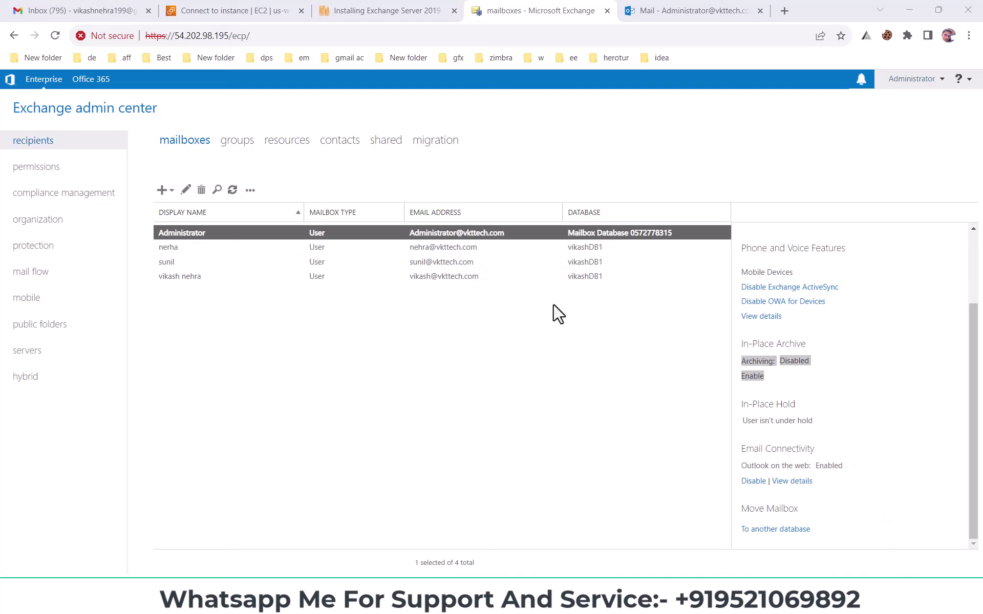
Check the moved mailbox's database in the mailbox list and compare it with the Administrator mailbox's database.
{"action": "left_click", "coordinate": [573, 264]}
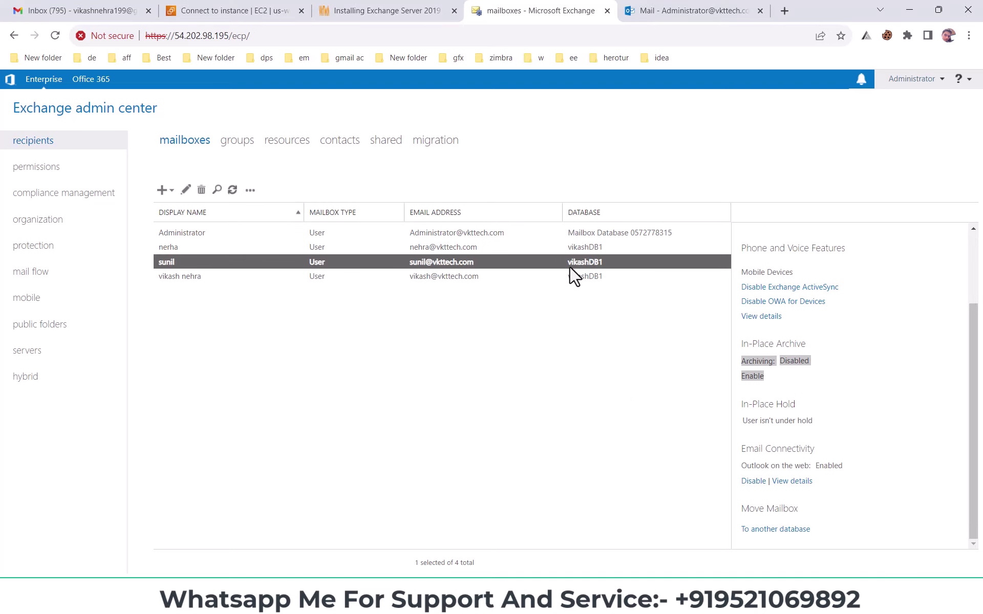
{"action": "left_click", "coordinate": [583, 314]}
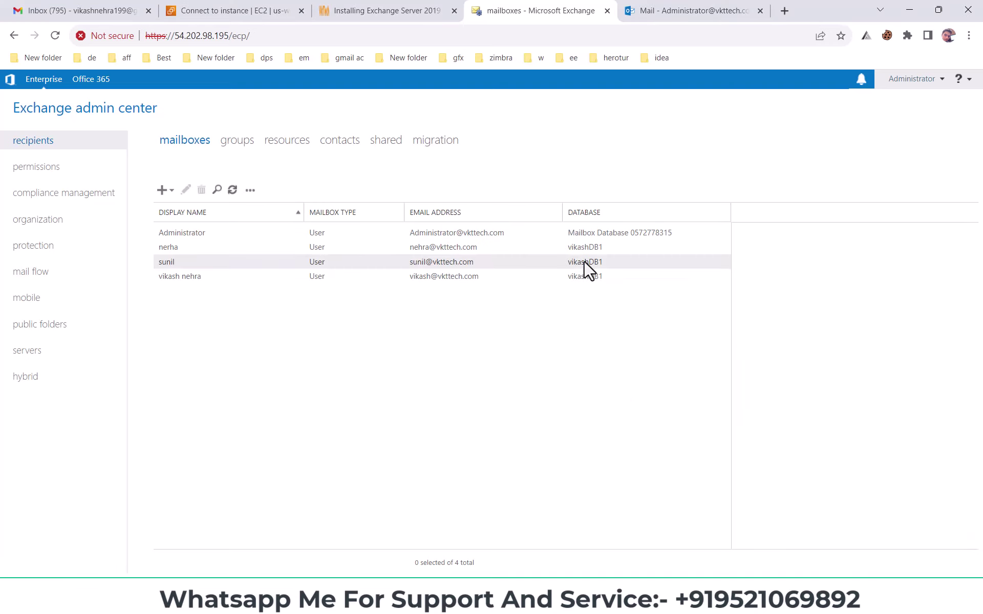
{"action": "left_click", "coordinate": [584, 262]}
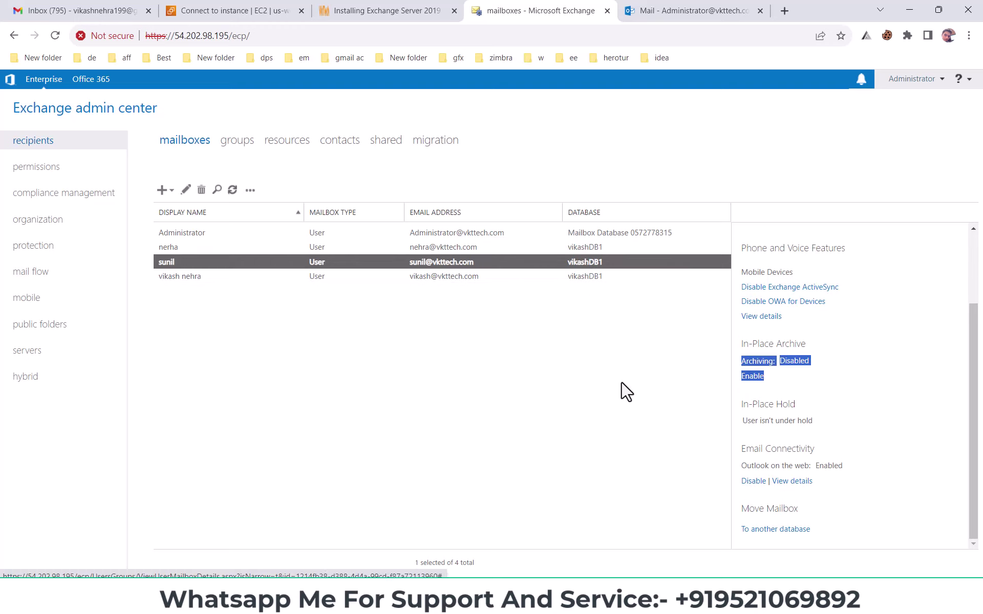
{"action": "left_click", "coordinate": [633, 236]}
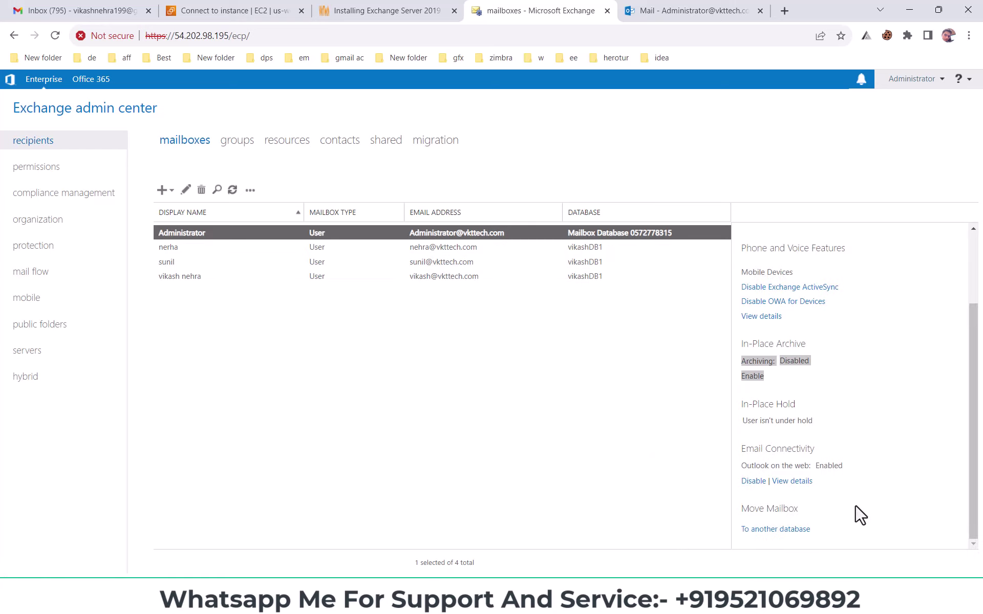
{"action": "left_click", "coordinate": [600, 263]}
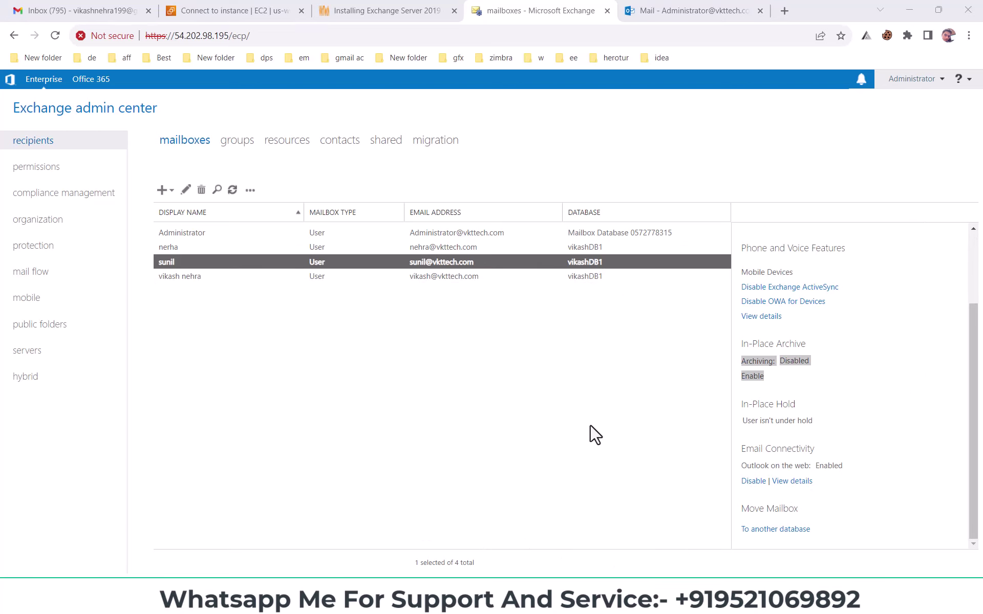
Switch to the other Chrome window showing the YouTube channel's videos page.
{"action": "mouse_move", "coordinate": [463, 601]}
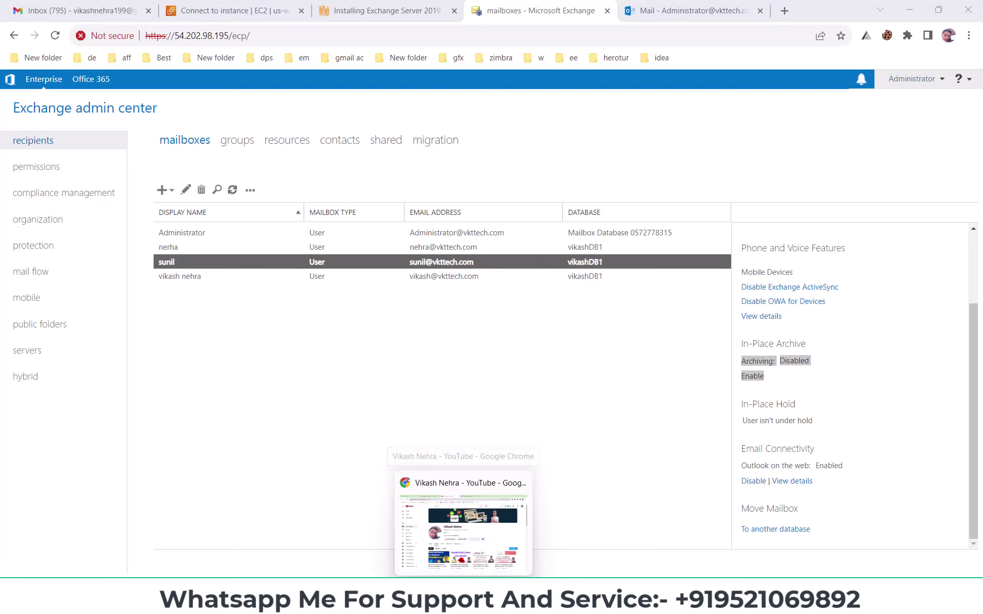
{"action": "left_click", "coordinate": [513, 504]}
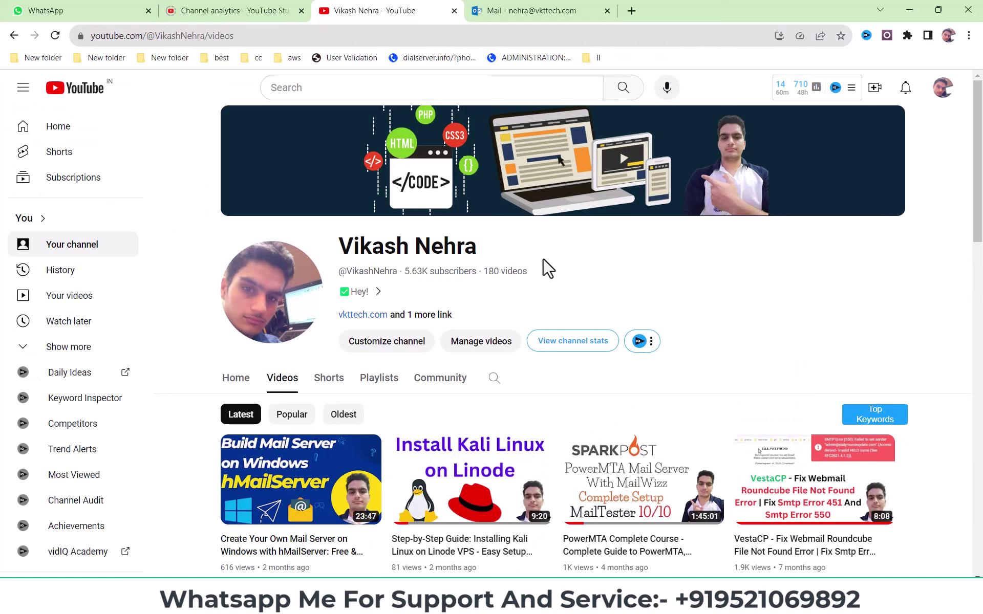